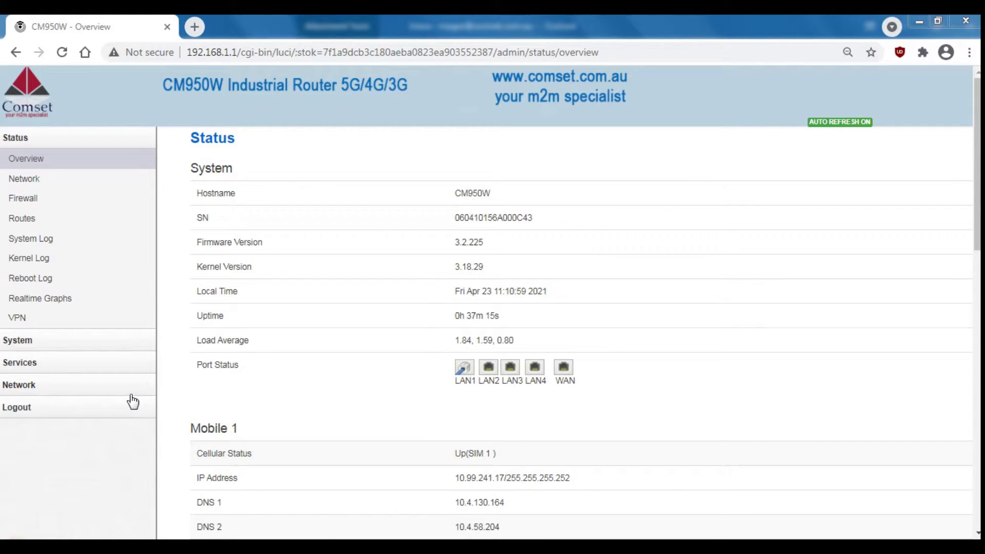
Switch the operation mode to 'Wired-WAN port acts as LAN' and save and apply
mouse_move(125, 400)
left_click(96, 403)
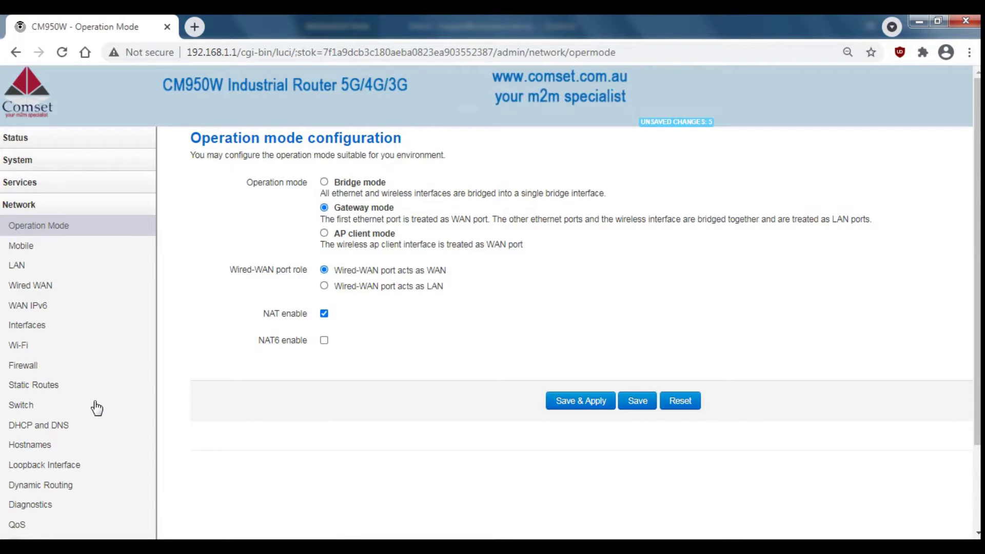
left_click(327, 287)
left_click(583, 412)
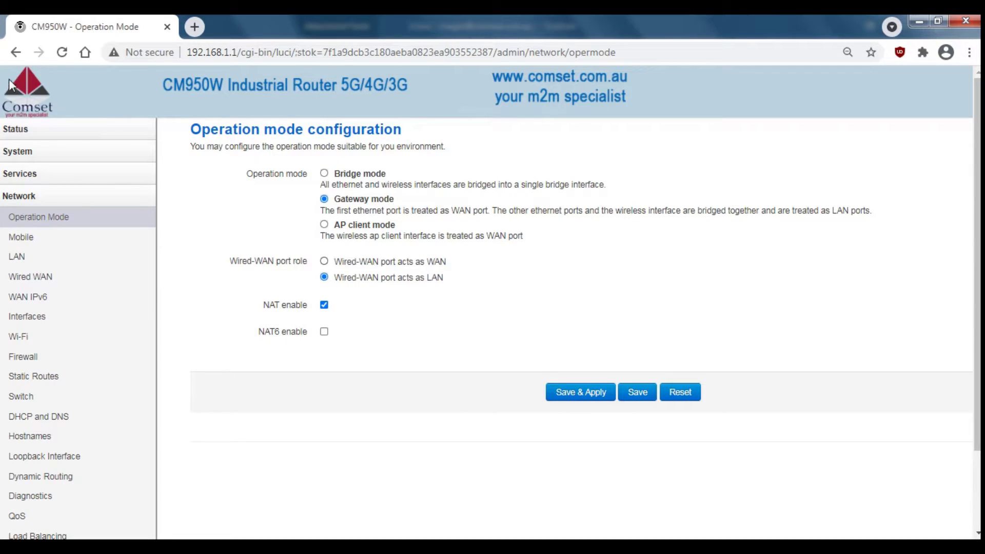
View the LAN network status and confirm Wired-WAN is listed among the LAN ports
left_click(21, 130)
left_click(32, 169)
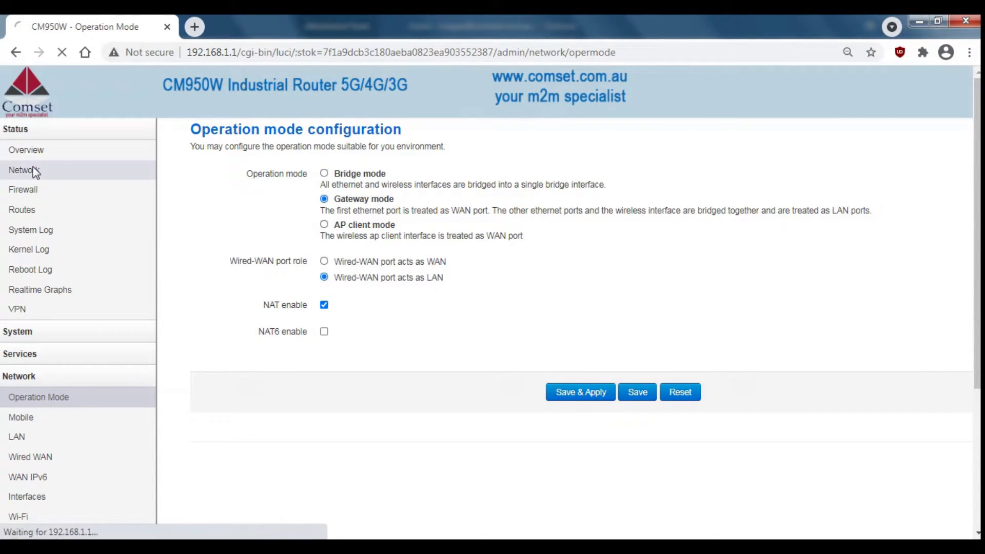
left_click(301, 137)
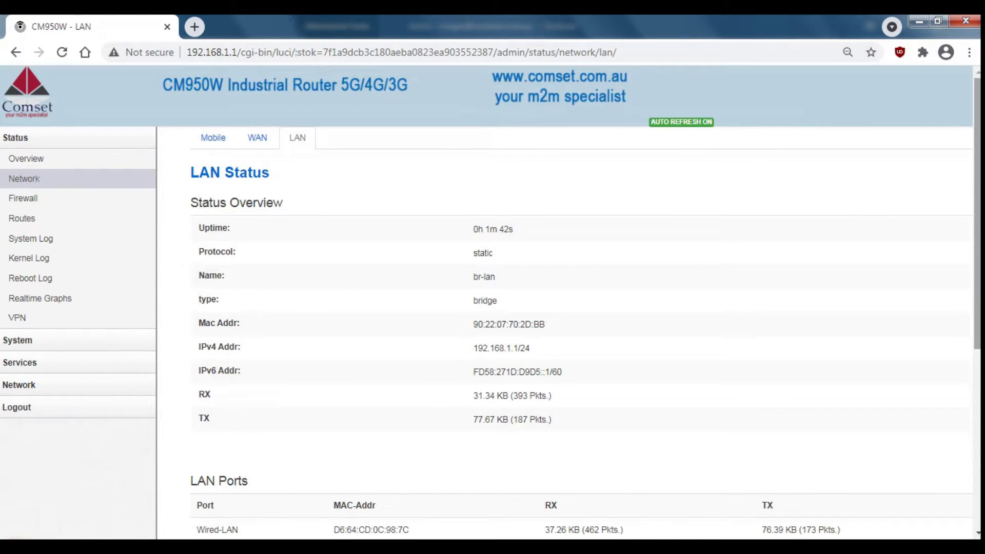
scroll(493, 303, "down", 3)
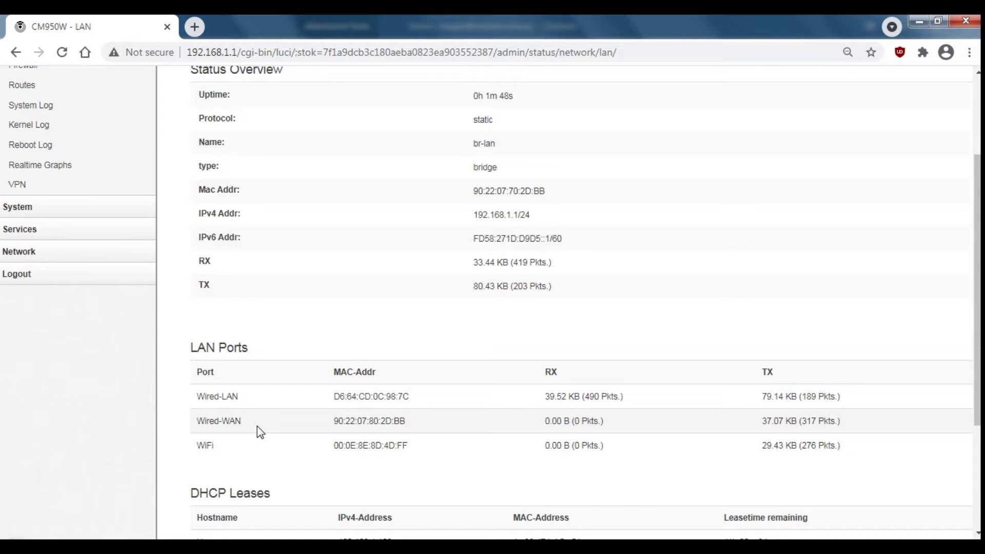
Set the operation mode back to 'Wired-WAN port acts as WAN' and save and apply
left_click(90, 253)
left_click(67, 267)
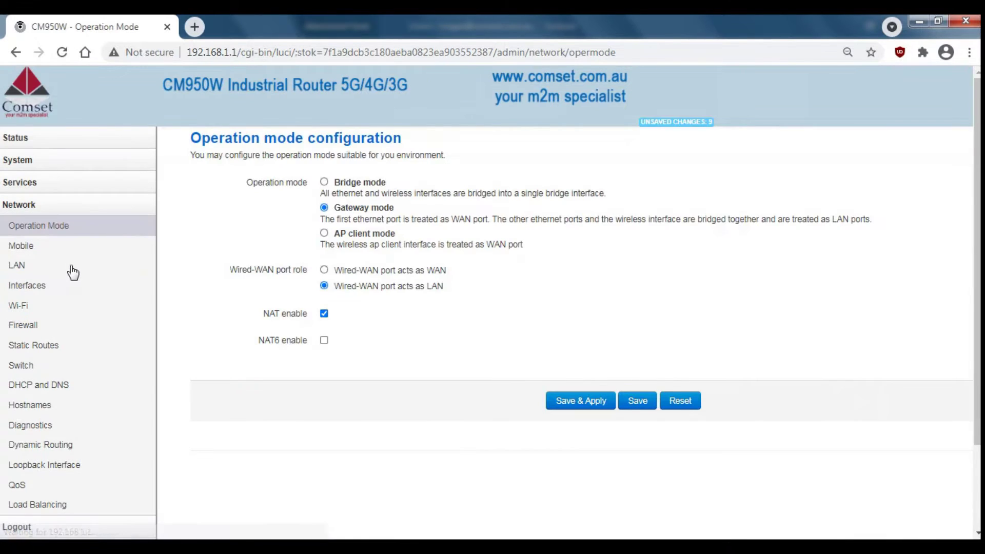
left_click(324, 271)
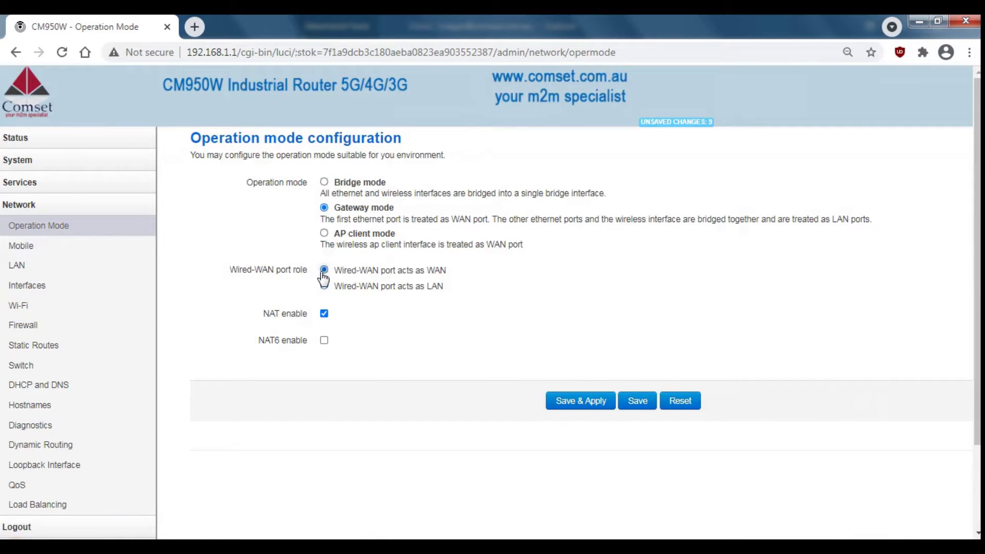
left_click(592, 402)
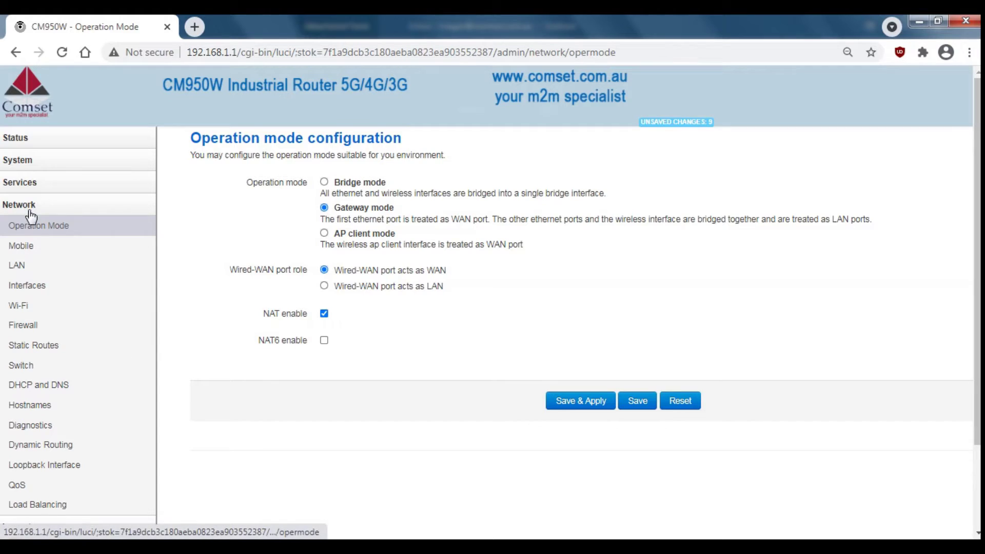
Add a new switch VLAN row with VLAN ID 3
left_click(30, 365)
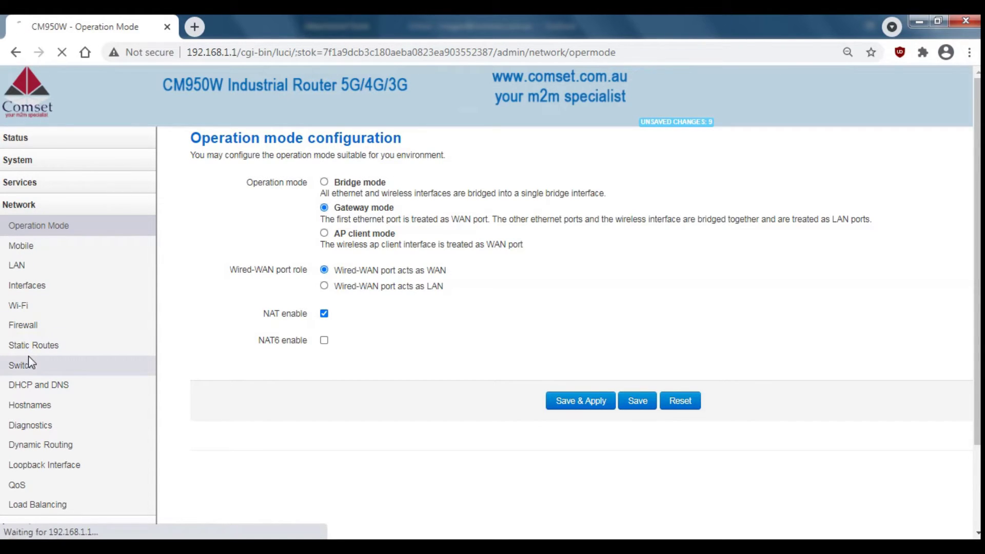
left_click(200, 369)
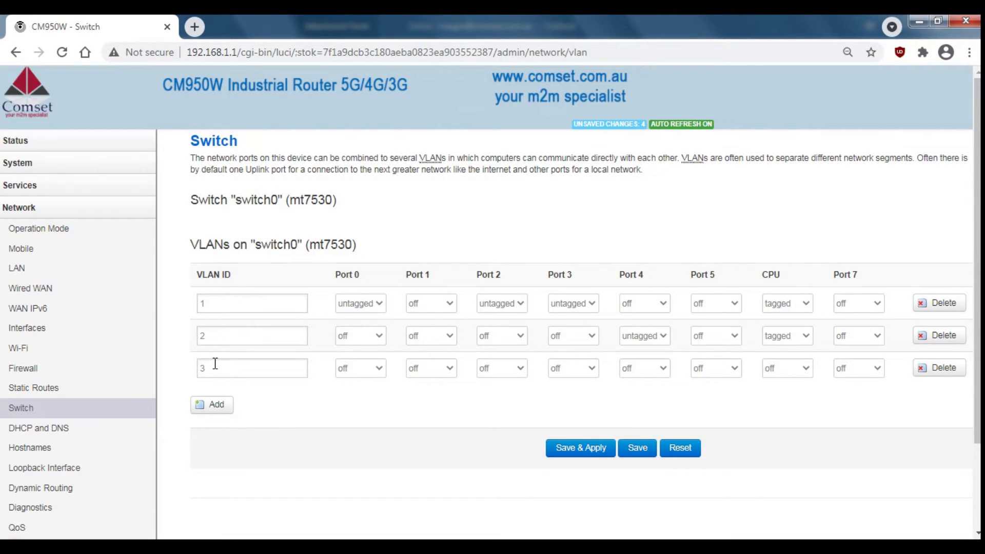
left_click(215, 366)
type("3")
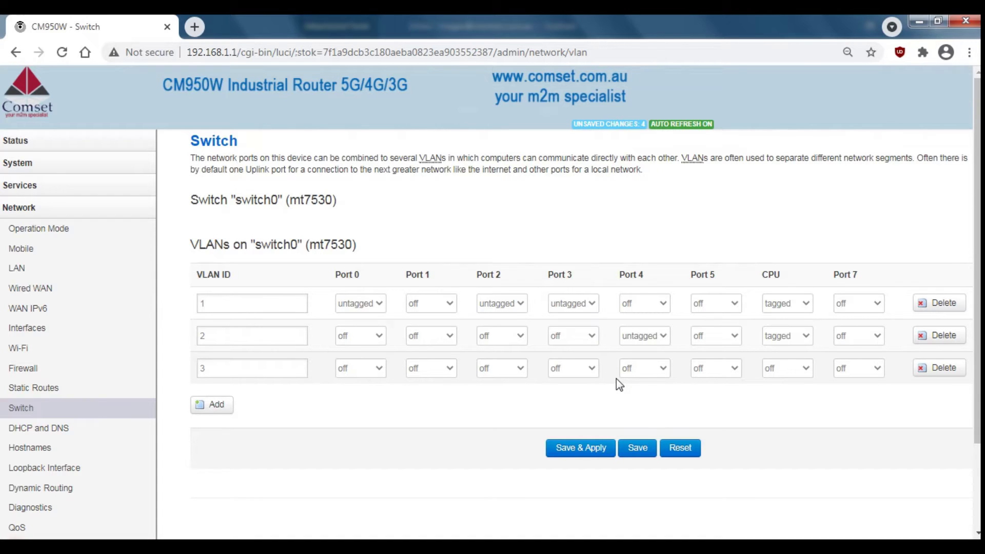
Make Port 3 untagged on VLAN 3, off on VLAN 1, then save and apply
left_click(593, 368)
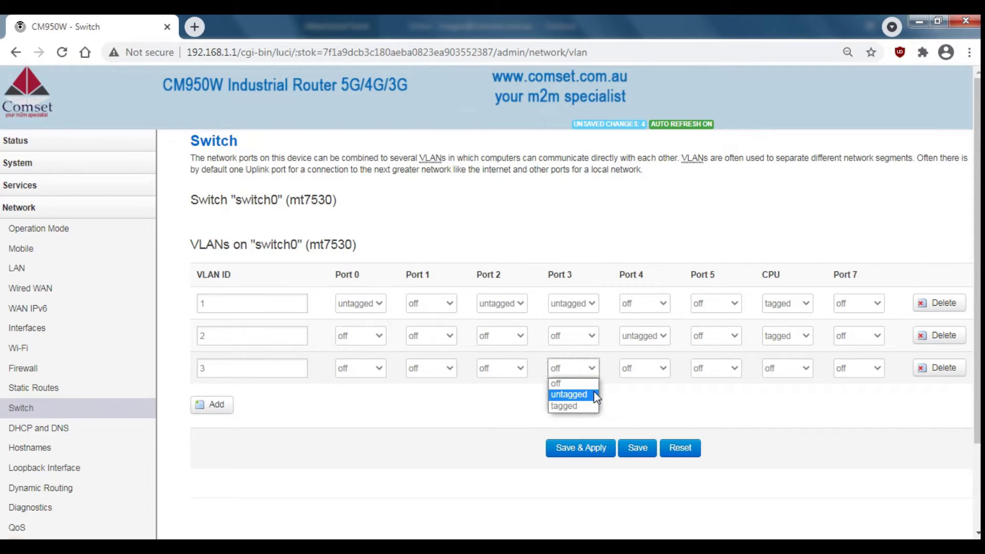
left_click(593, 395)
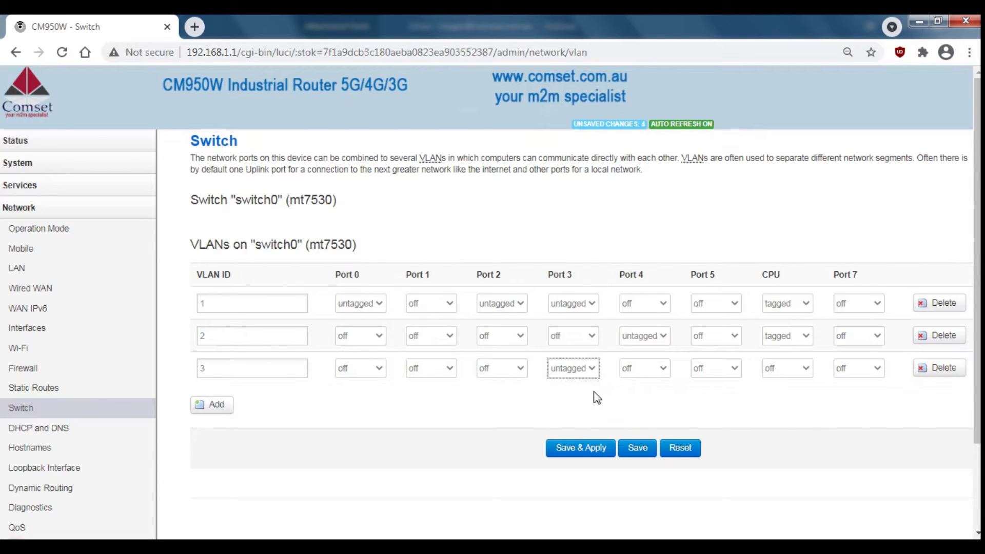
left_click(592, 308)
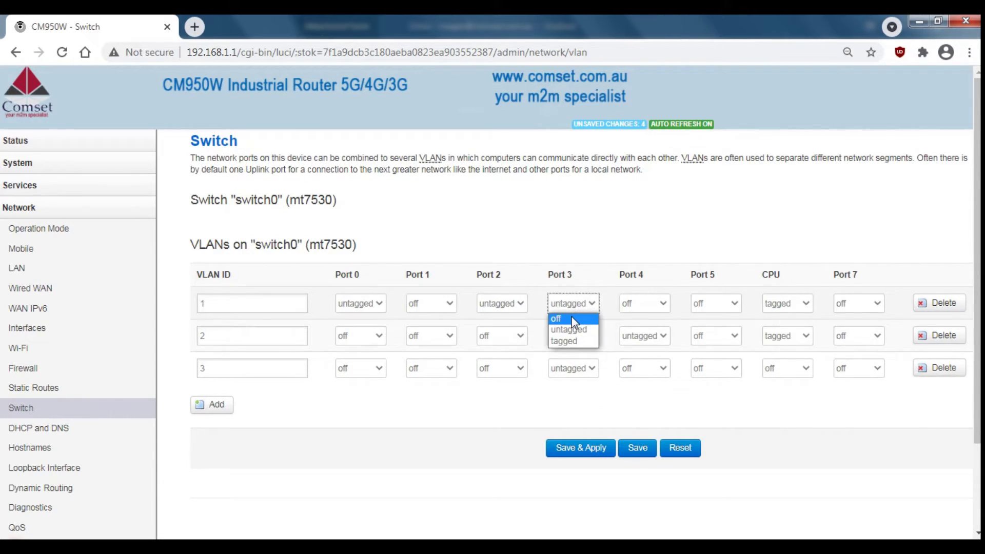
left_click(572, 319)
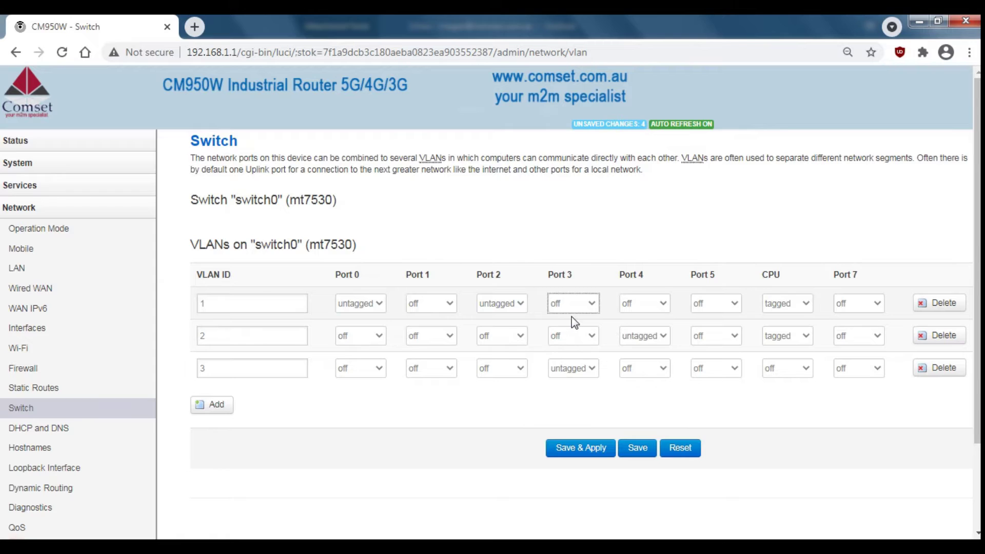
left_click(583, 448)
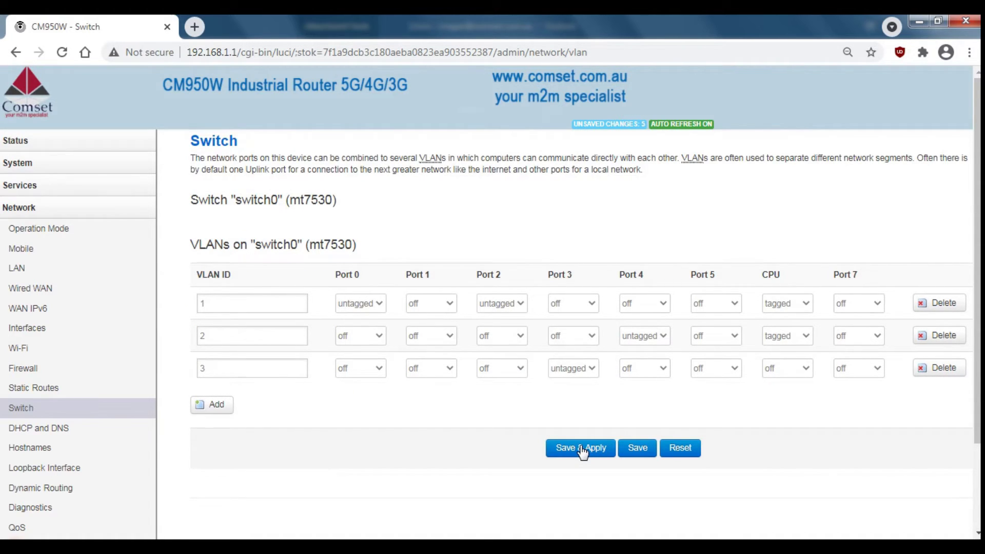
Start a new interface named wan2 with protocol DHCP client covering eth0.3
left_click(66, 328)
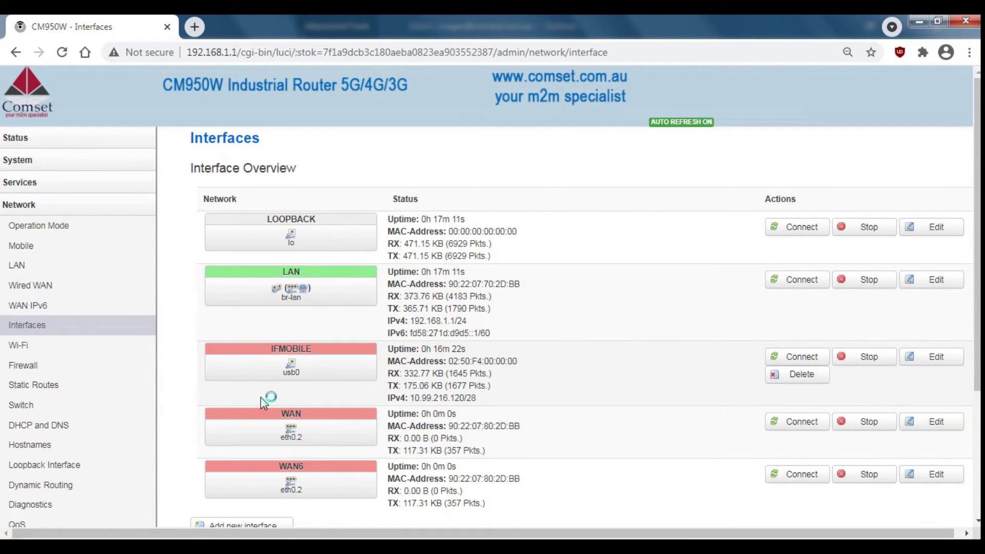
scroll(277, 410, "down", 2)
left_click(256, 417)
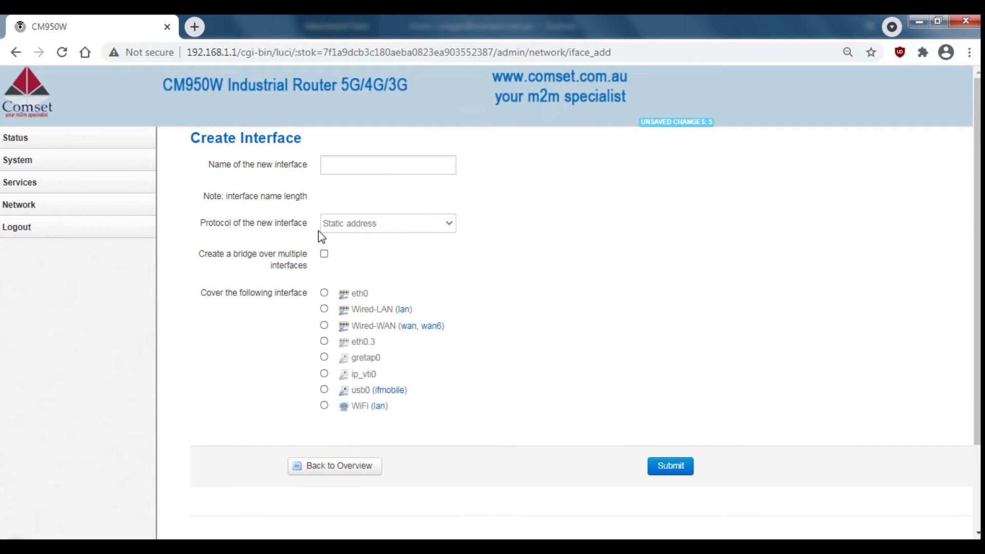
left_click(359, 163)
type("wan2")
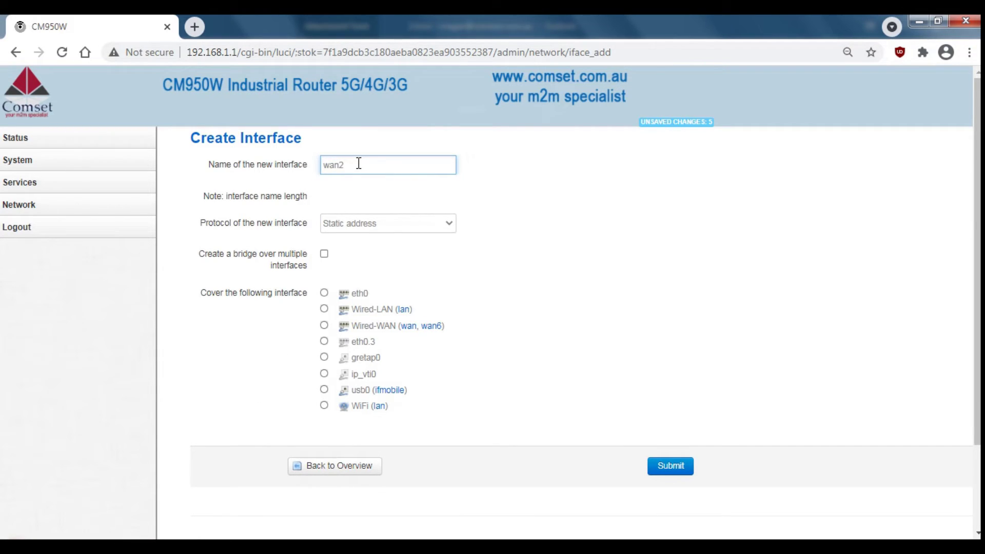
left_click(426, 221)
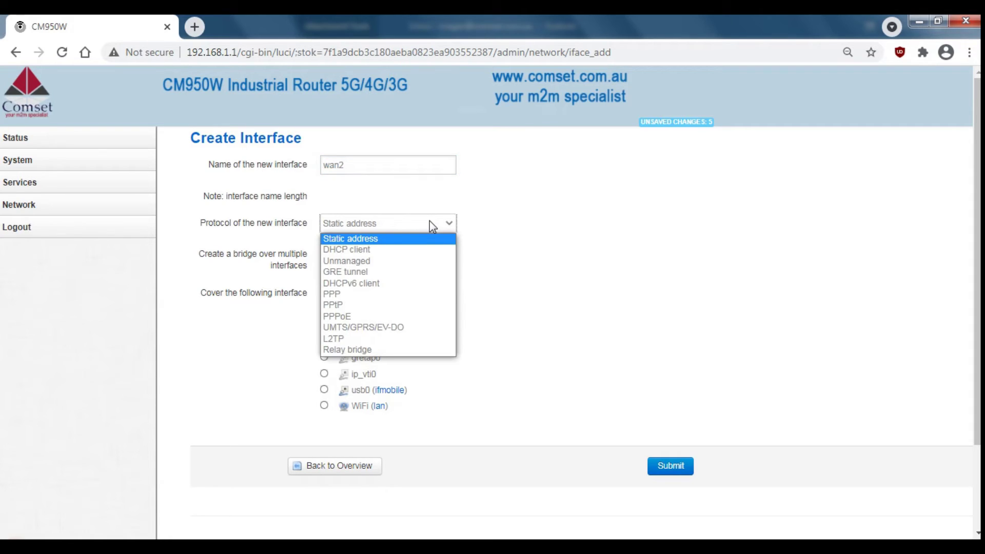
left_click(366, 251)
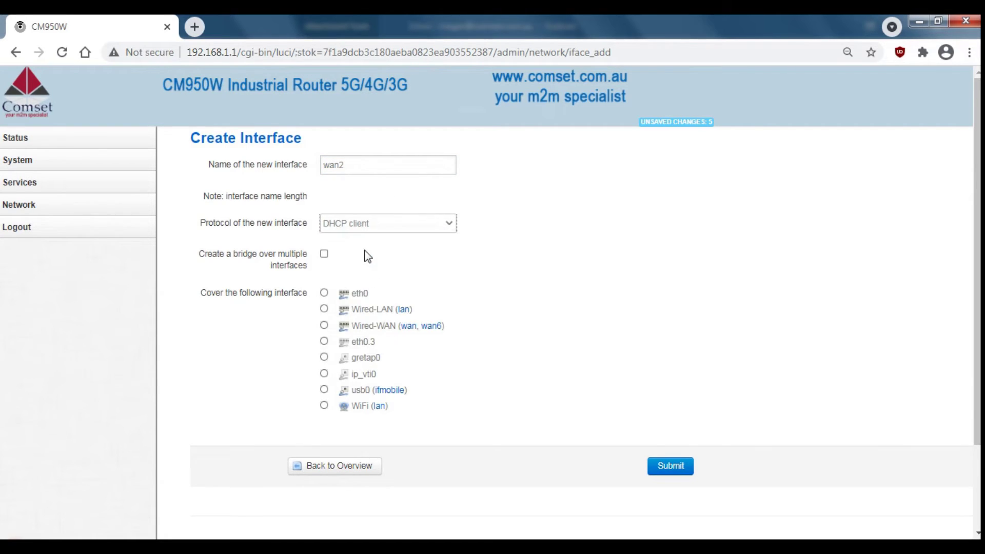
left_click(325, 341)
left_click(324, 341)
Submit WAN2, assign it to the wan firewall zone, and save and apply
left_click(670, 474)
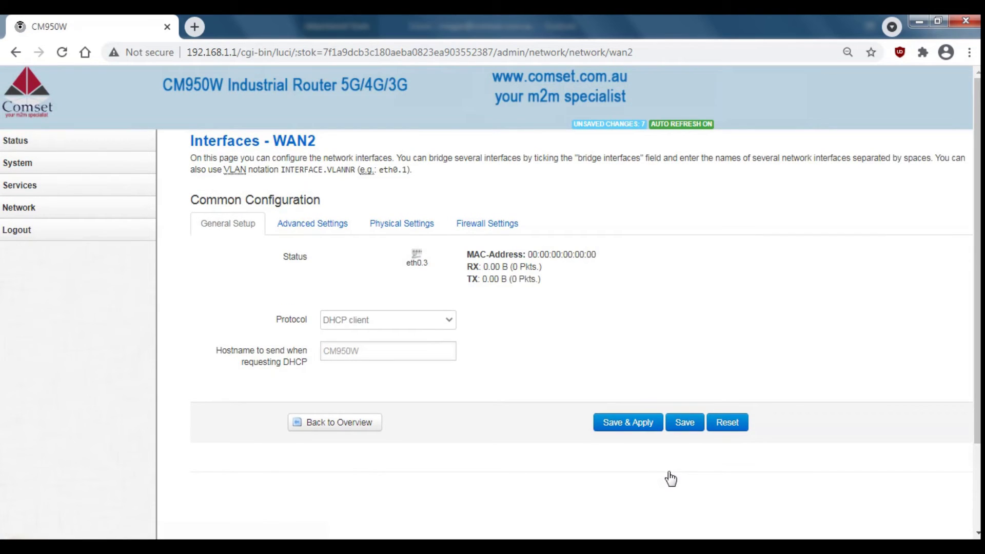
left_click(487, 234)
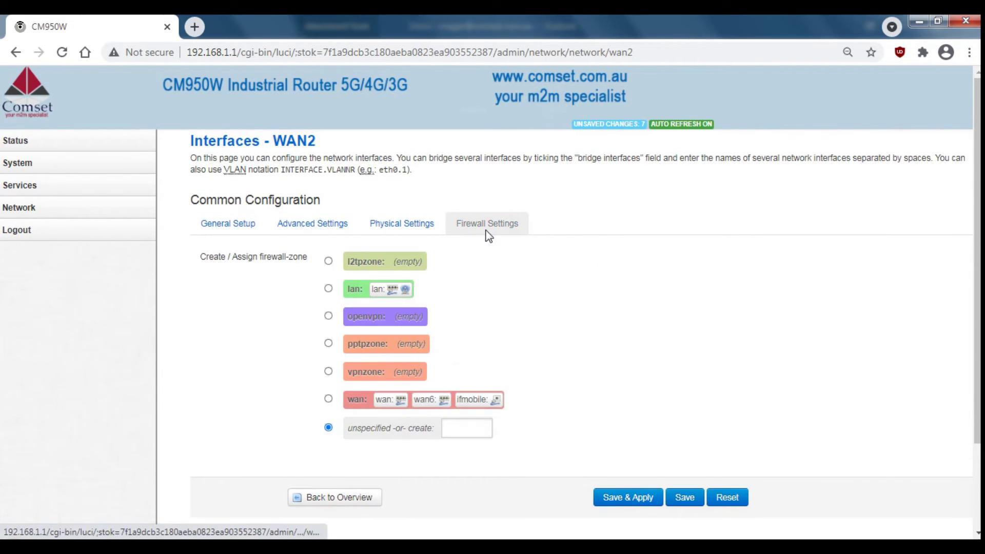
left_click(329, 399)
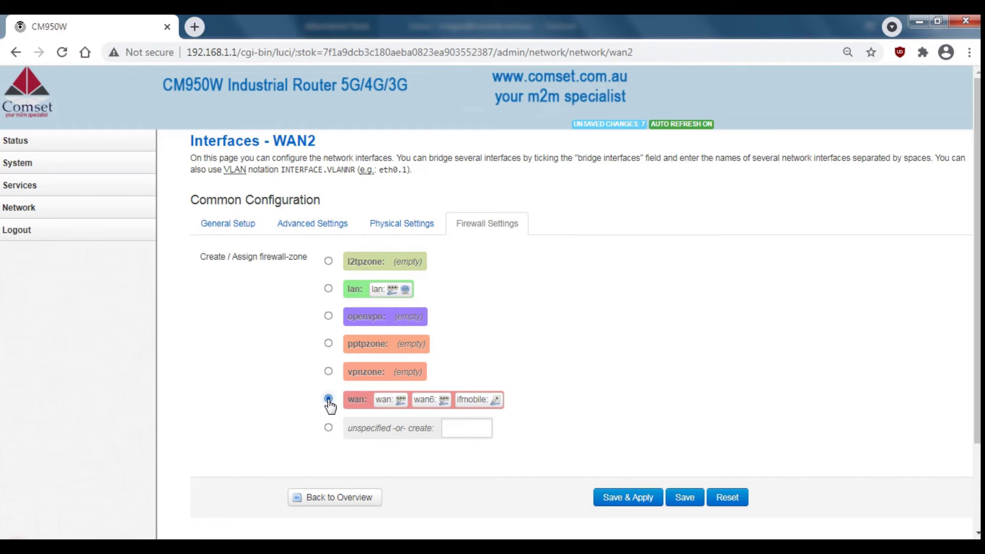
left_click(644, 502)
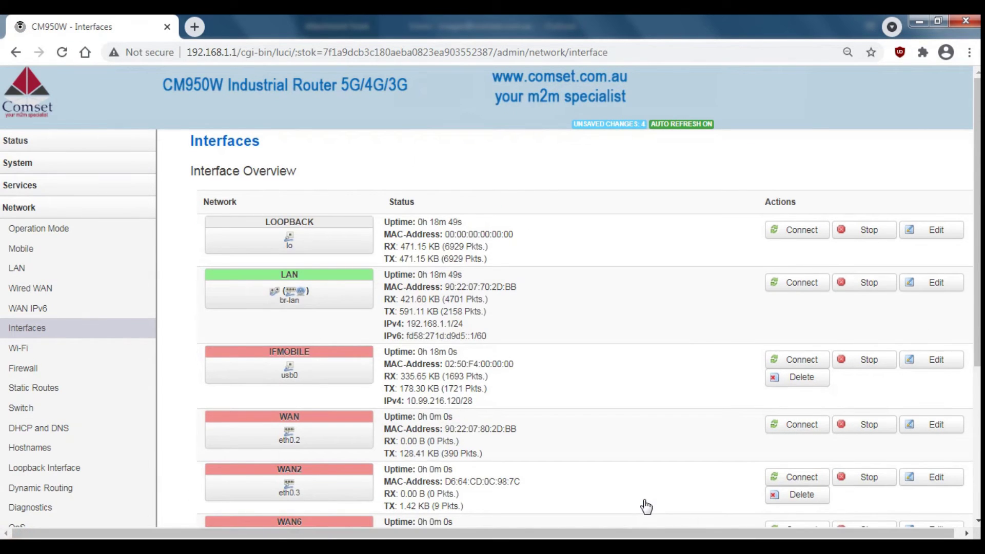
Scroll the Interfaces overview to confirm WAN2 is listed on eth0.3
scroll(646, 507, "down", 3)
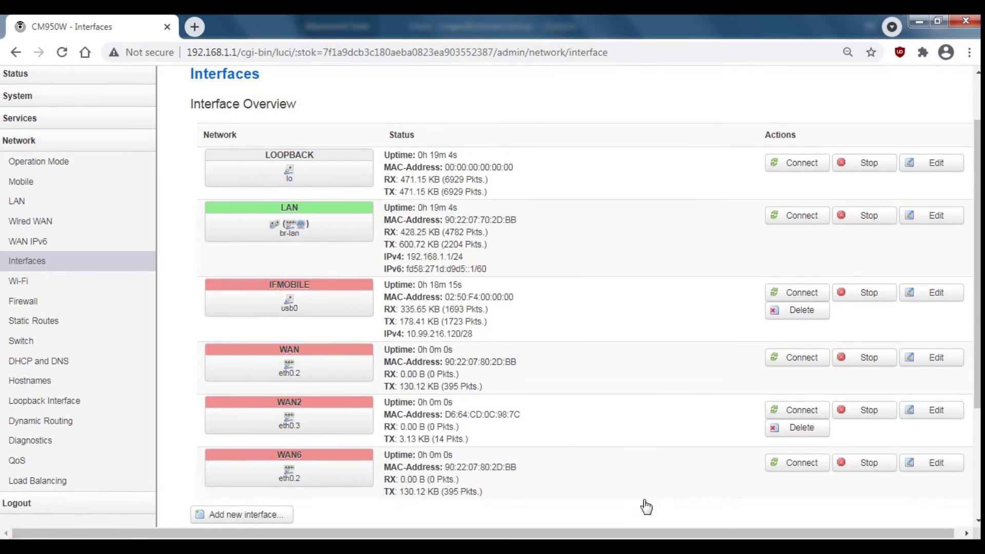